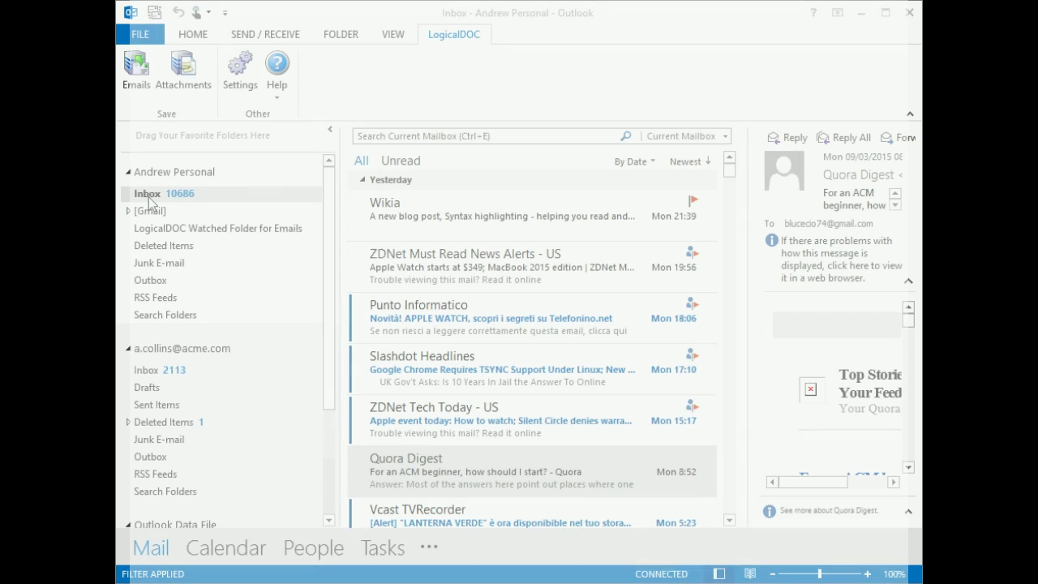
In the LogicalDOC settings, browse for the watched folder target and add a folder named "LogicalDOC Watched Folder" under Default
click(261, 231)
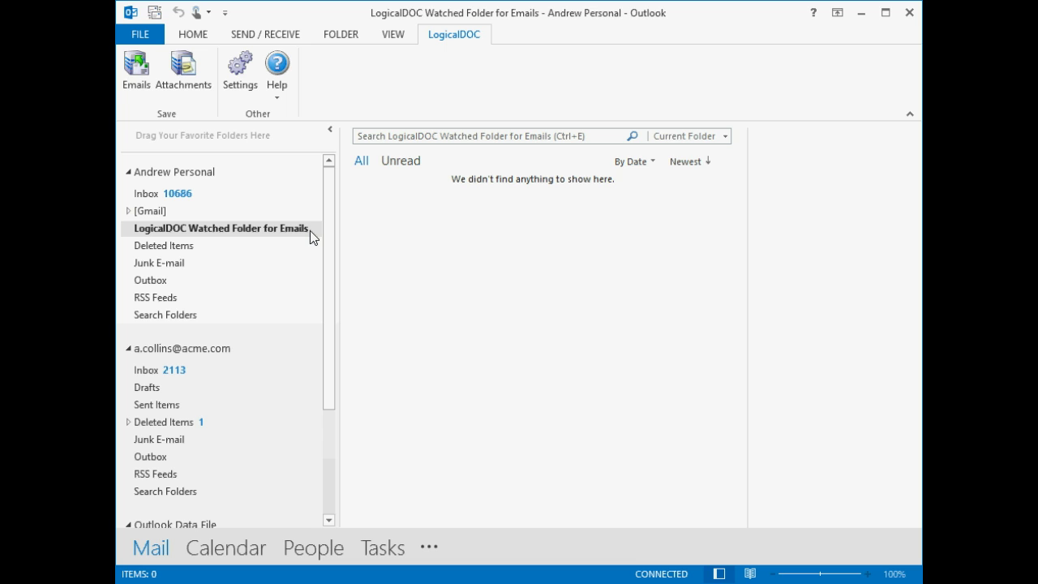
click(251, 77)
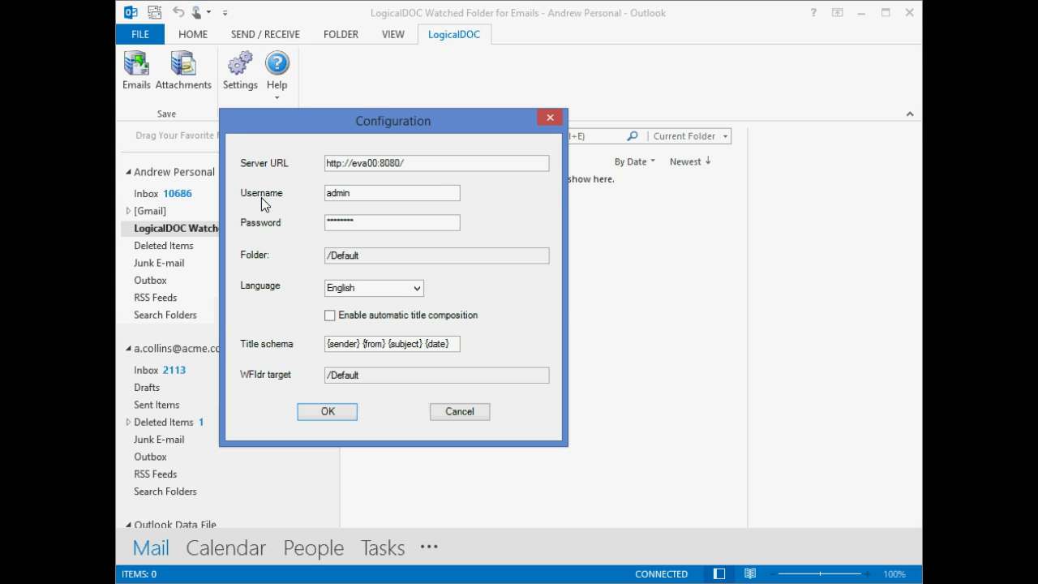
mouse_move(278, 380)
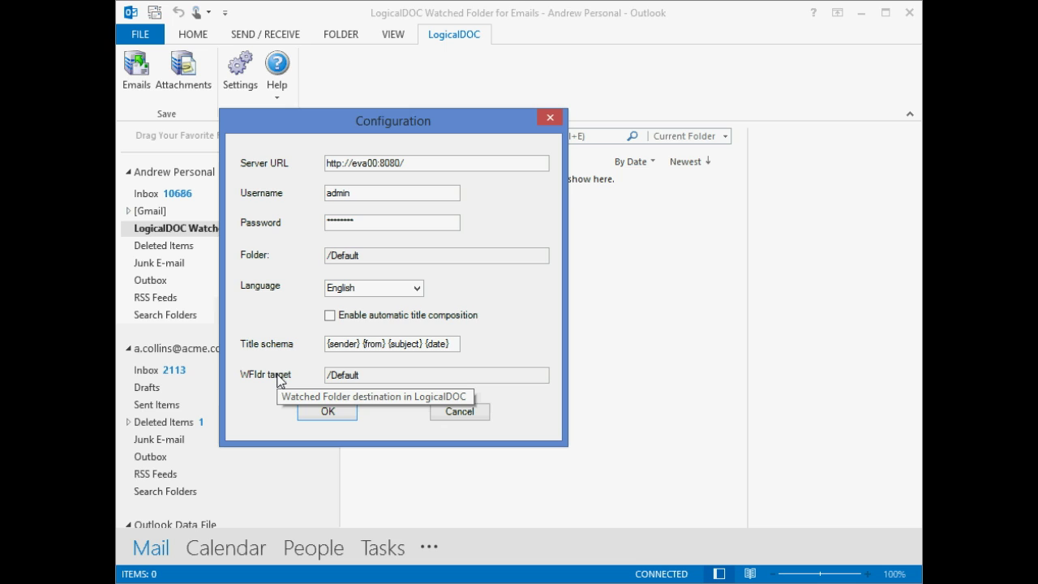
click(360, 374)
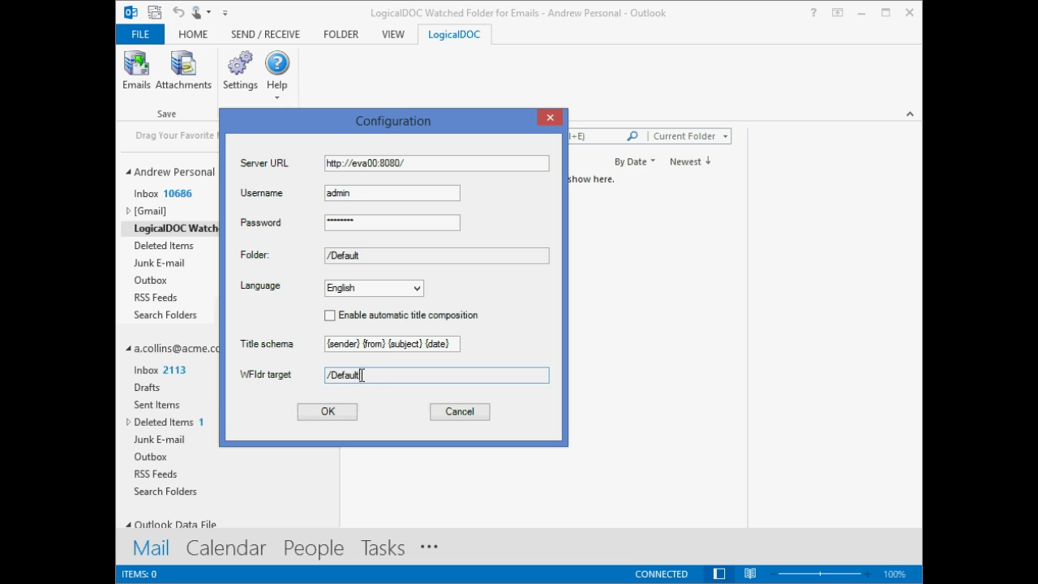
click(362, 375)
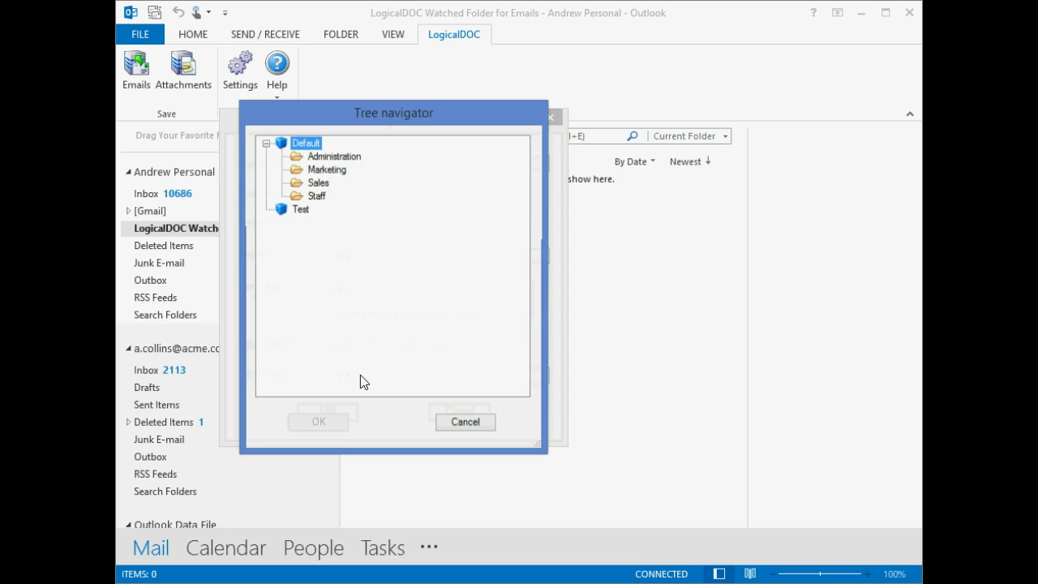
right_click(310, 144)
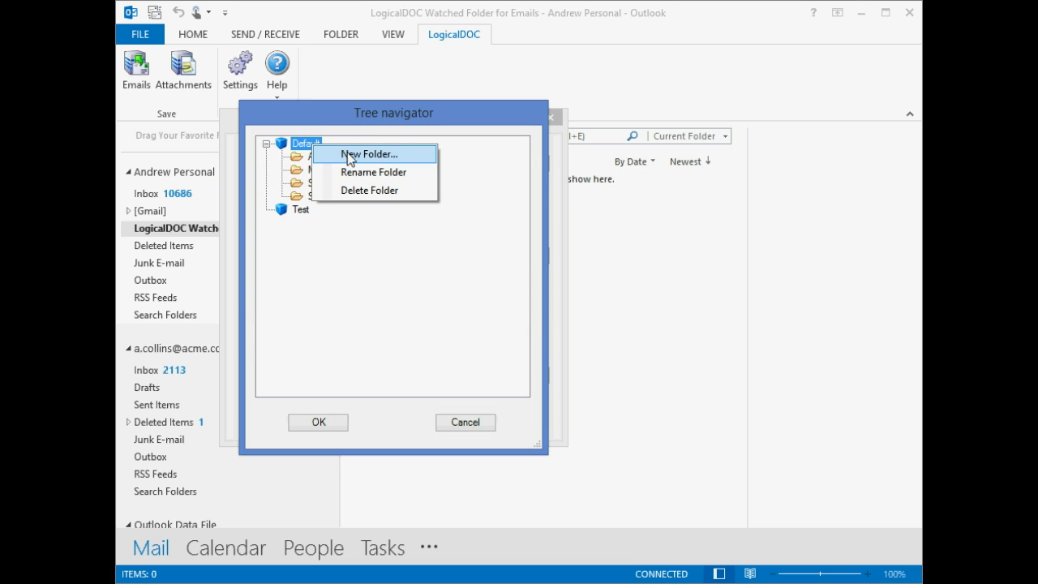
click(347, 151)
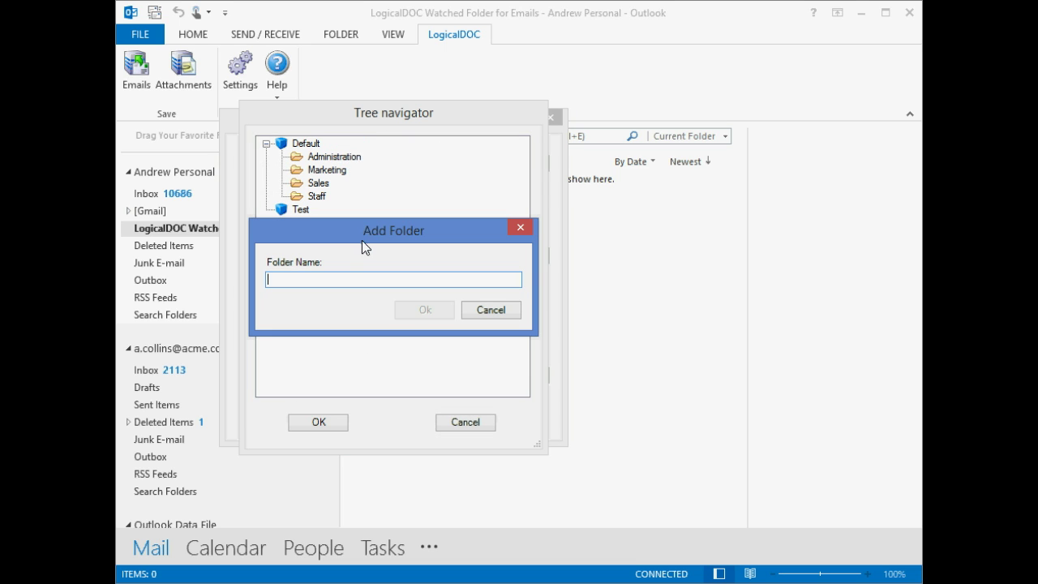
text(Logical)
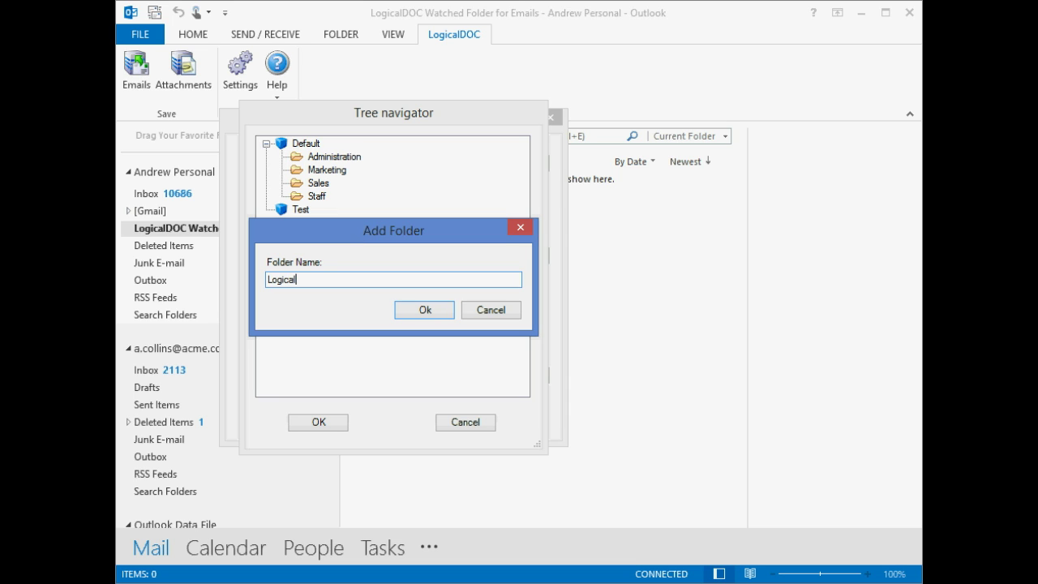
text(DOC Watched Folder)
click(412, 308)
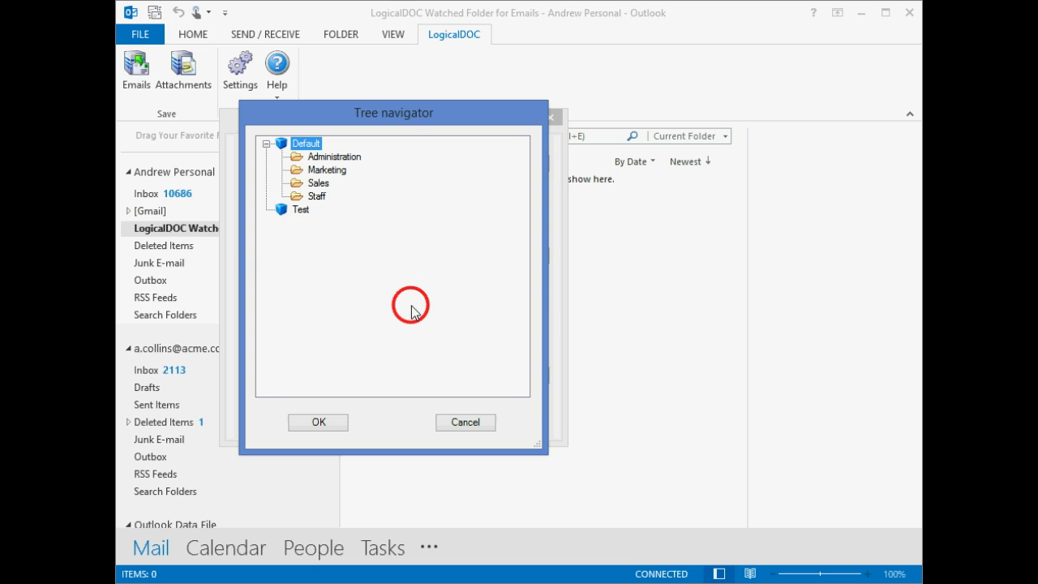
Choose LogicalDOC Watched Folder as the watched folder target and save the configuration
click(384, 212)
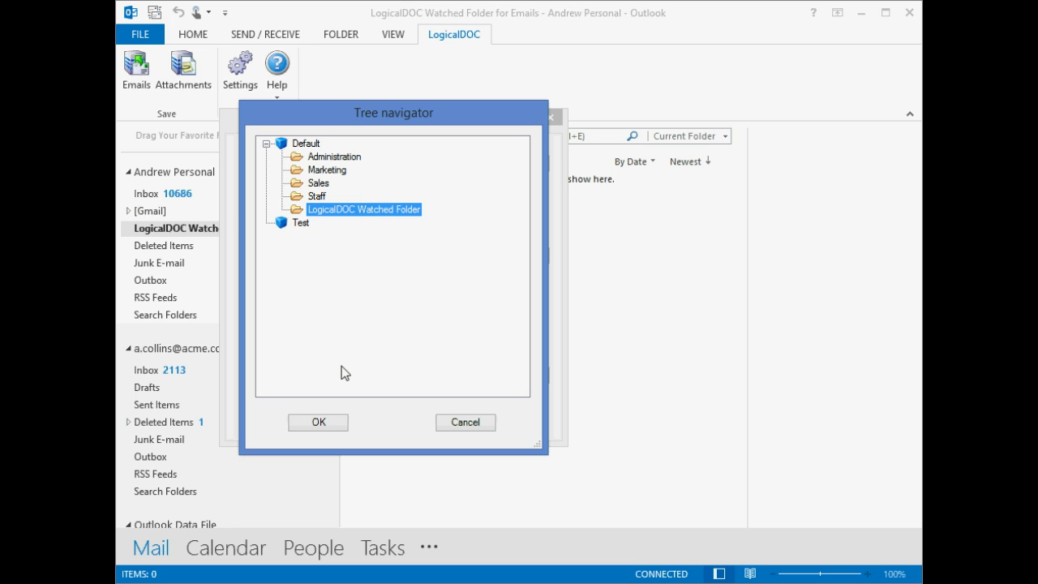
click(326, 423)
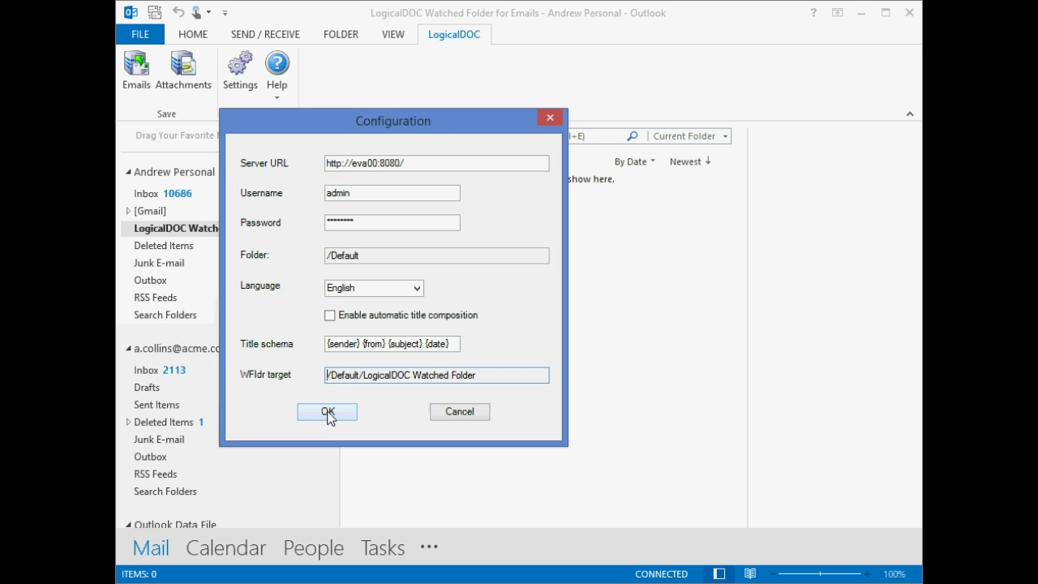
click(328, 412)
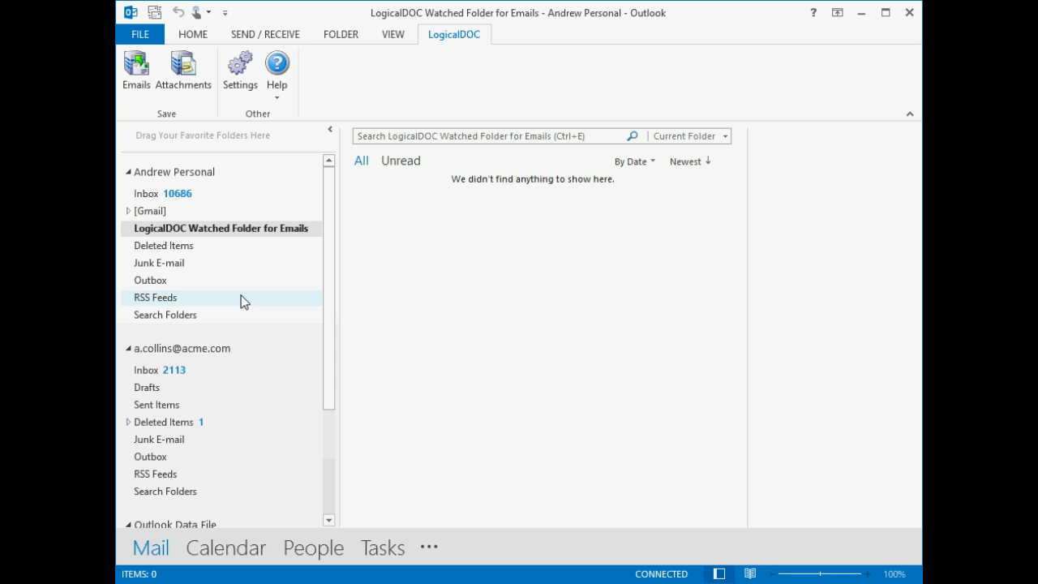
Move the five newest Inbox messages, from Wikia through ZDNet Tech Today, into LogicalDOC Watched Folder for Emails
click(155, 199)
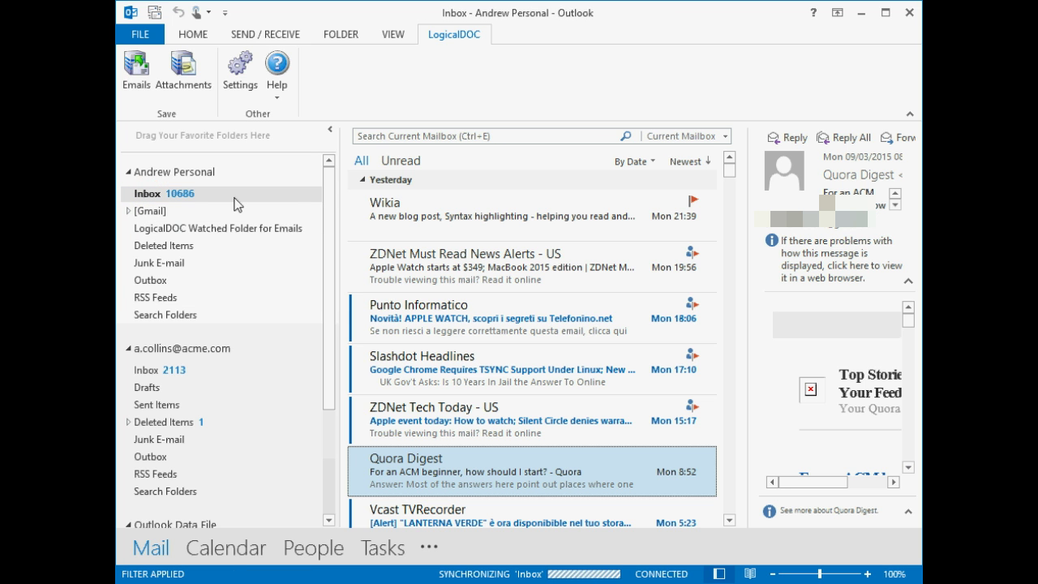
click(439, 214)
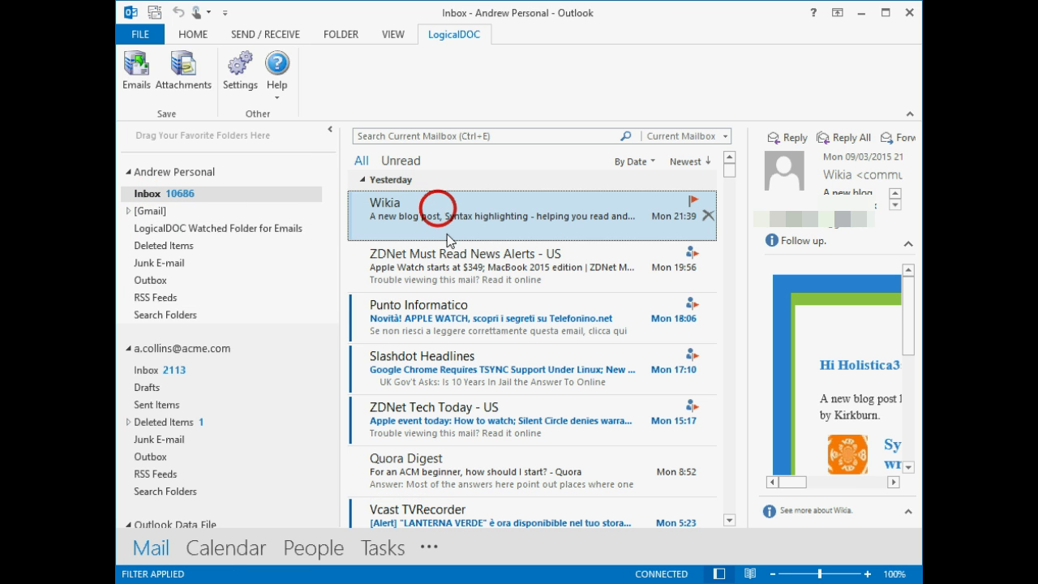
shift+click(454, 425)
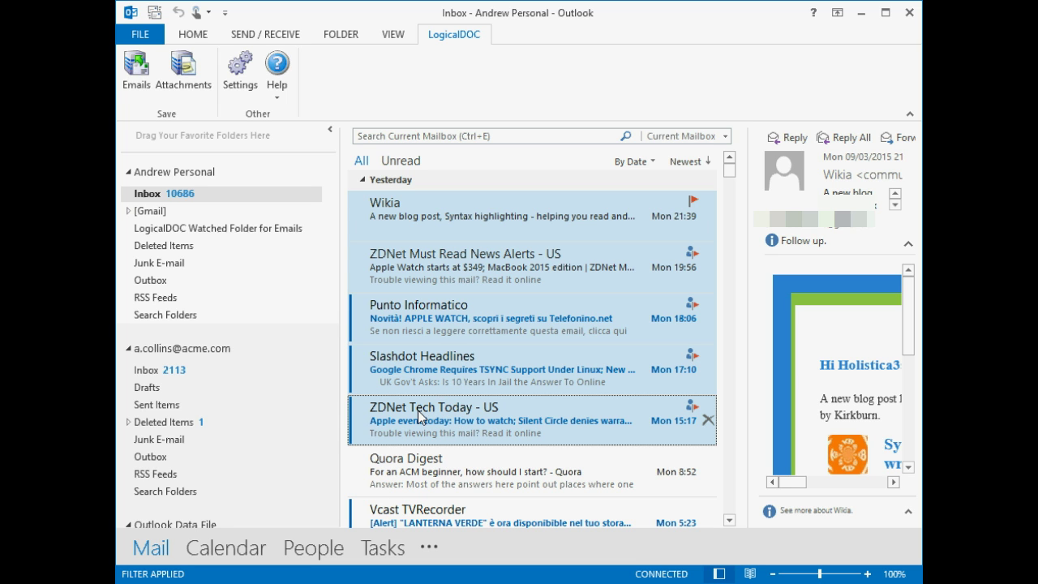
drag(418, 410, 276, 231)
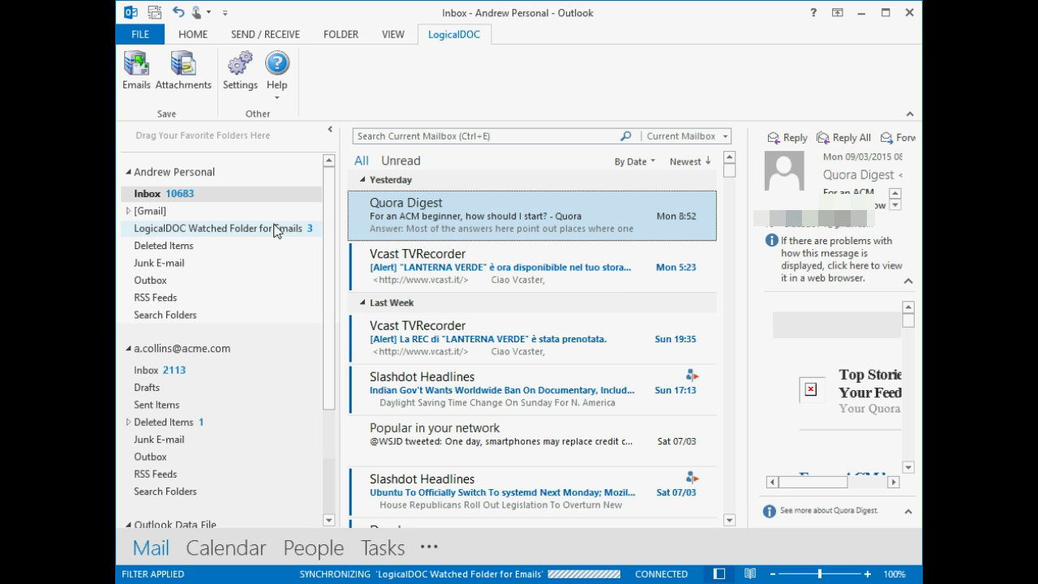
Review the import activity log of LogicalDOC Watched Folder for Emails and close it
click(276, 230)
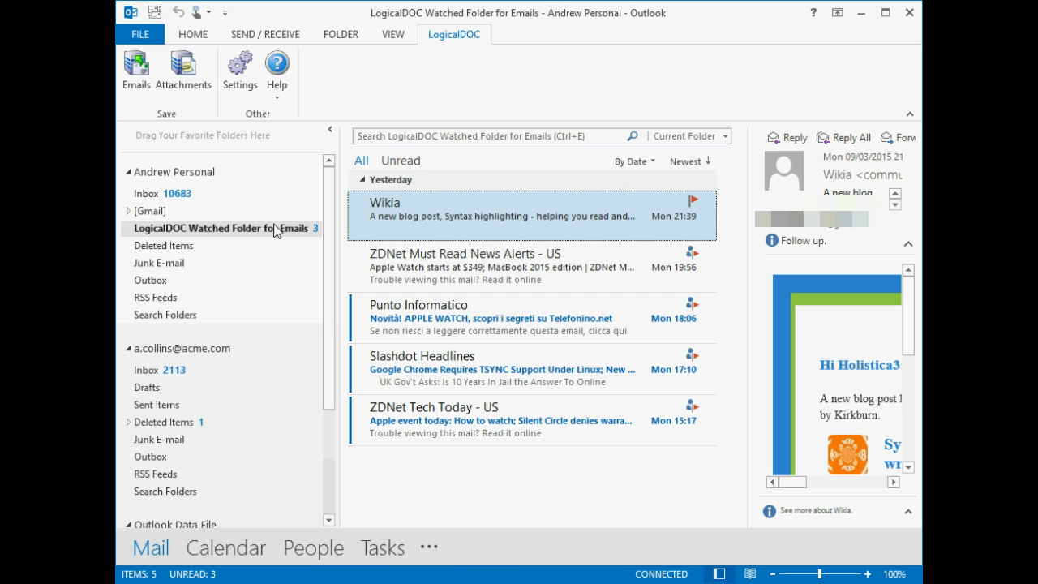
right_click(276, 229)
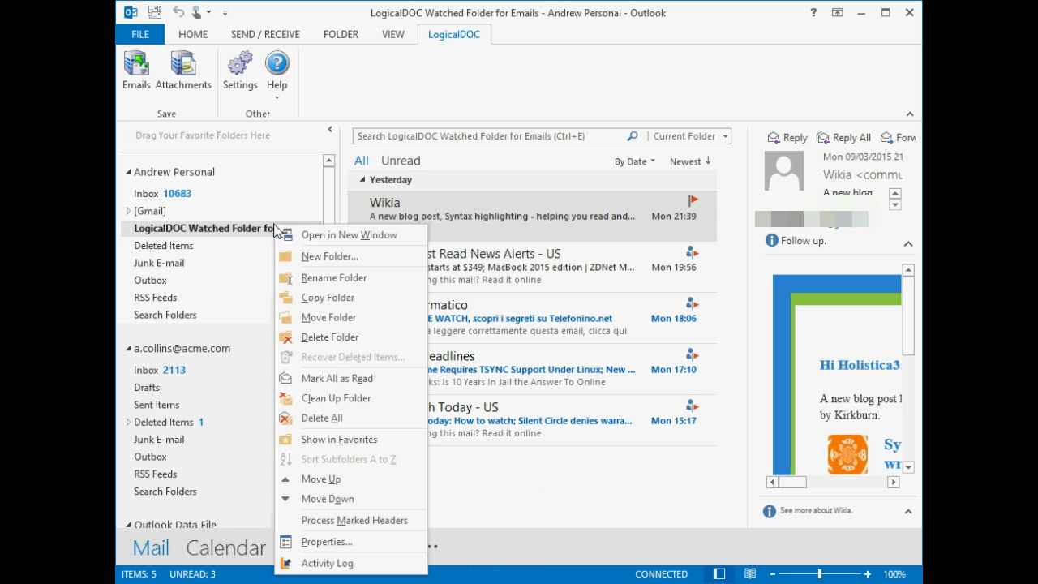
click(340, 560)
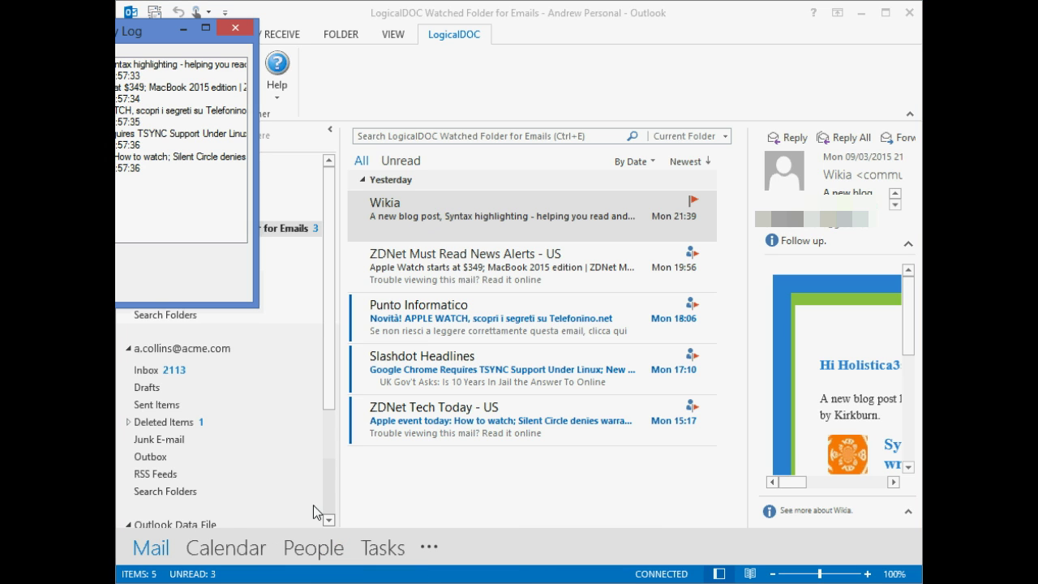
drag(163, 34, 345, 128)
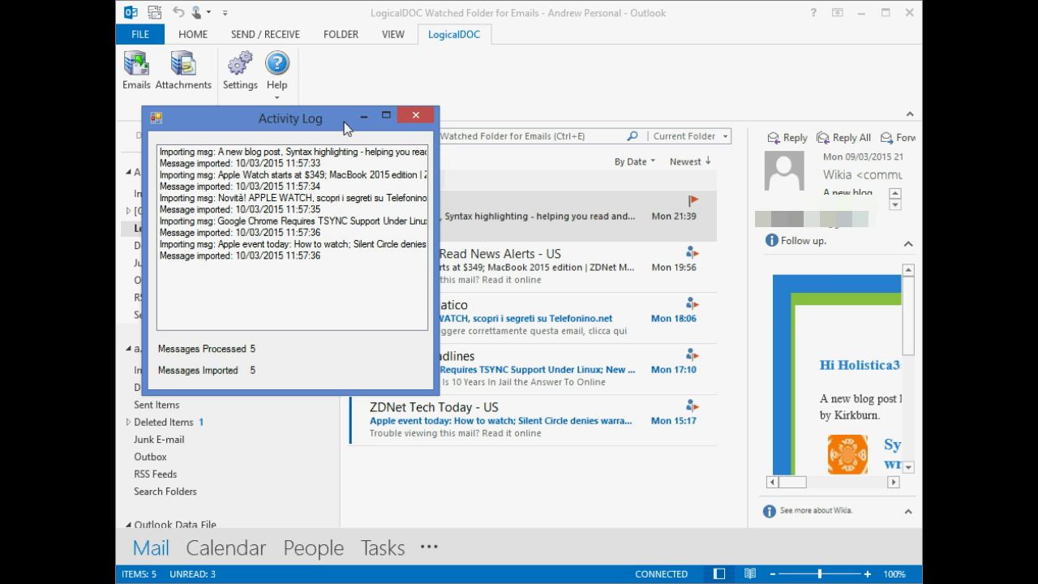
click(416, 118)
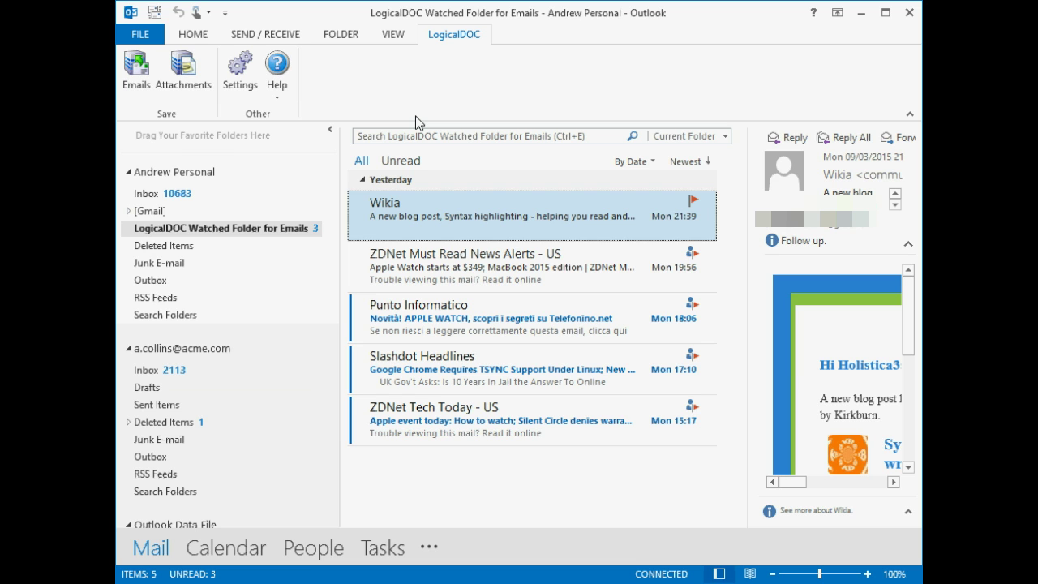
Create a rule from the Quora Digest message in the Inbox that moves mail from that sender to LogicalDOC Watched Folder for Emails
click(188, 197)
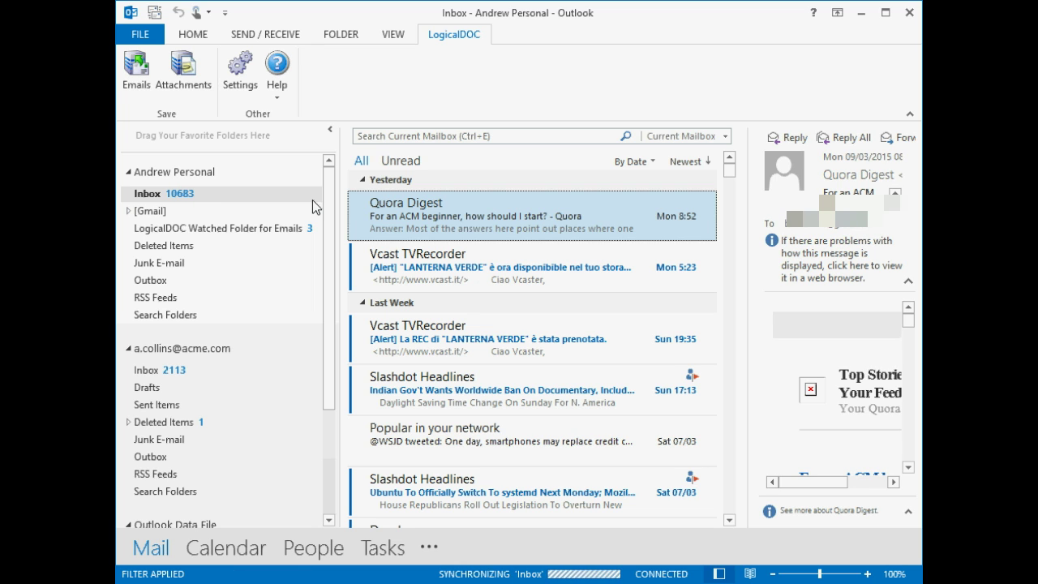
right_click(409, 209)
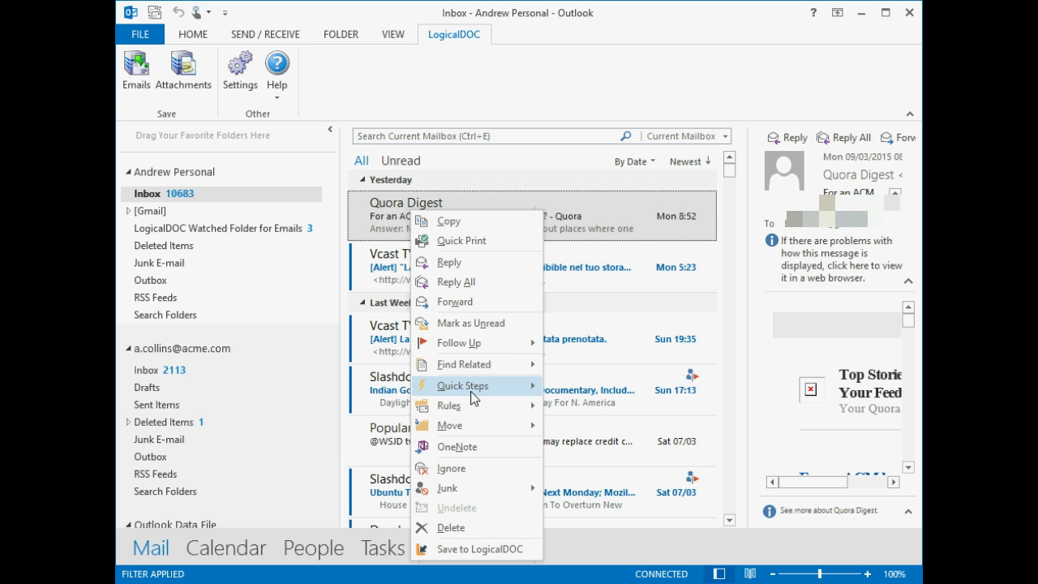
mouse_move(475, 408)
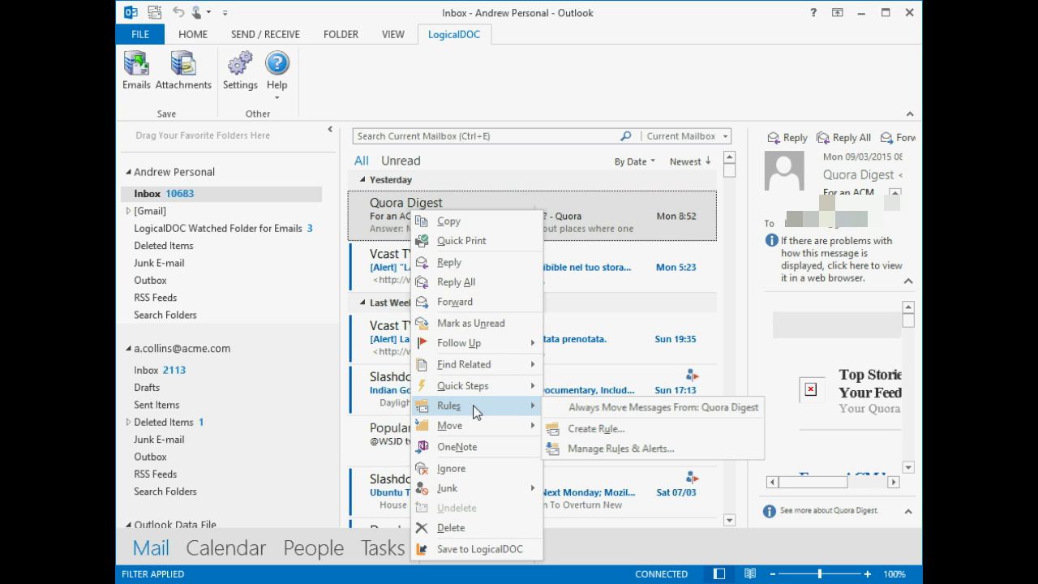
click(591, 429)
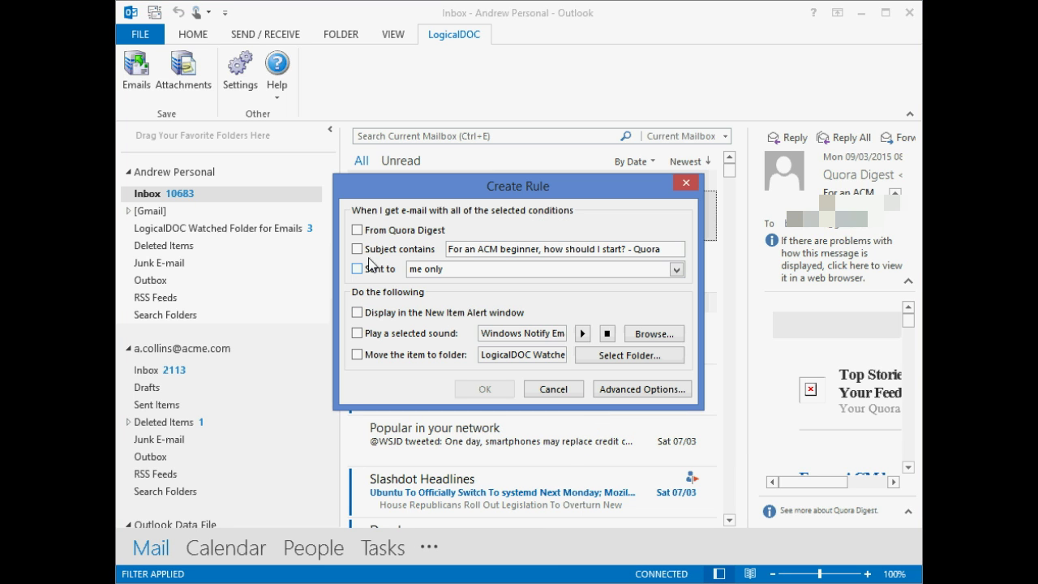
click(357, 231)
click(357, 356)
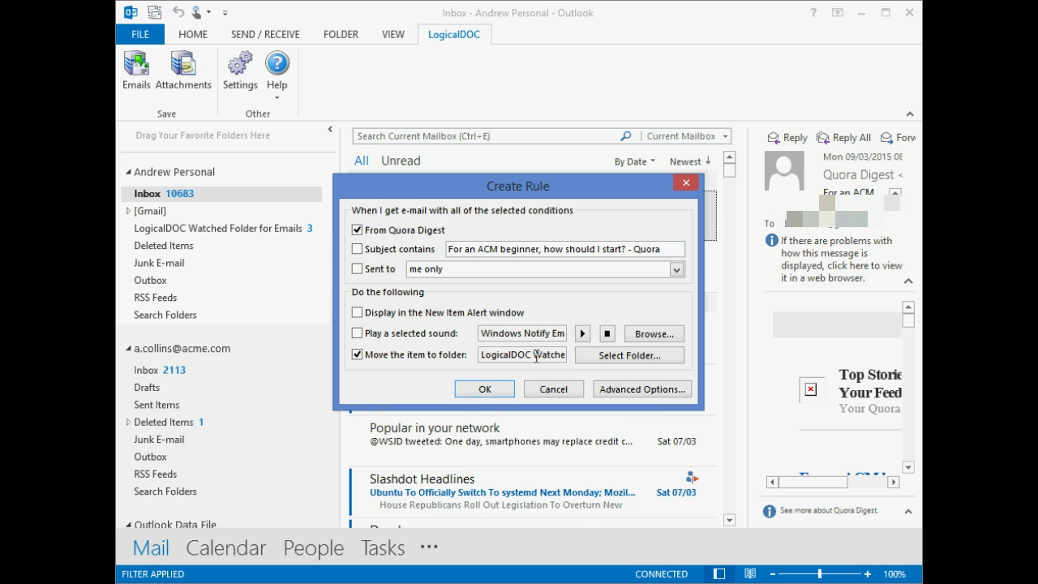
click(591, 356)
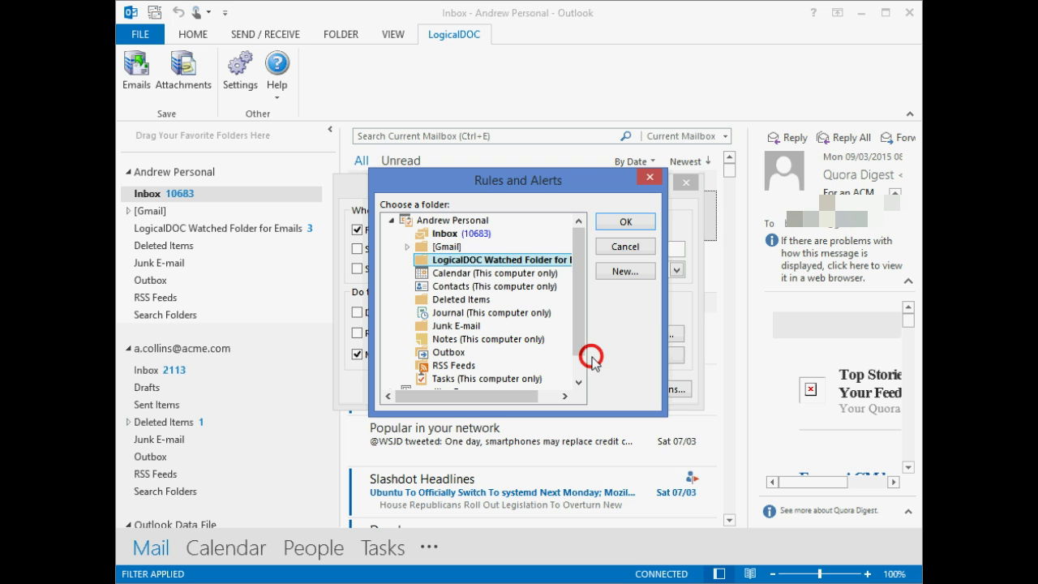
click(523, 259)
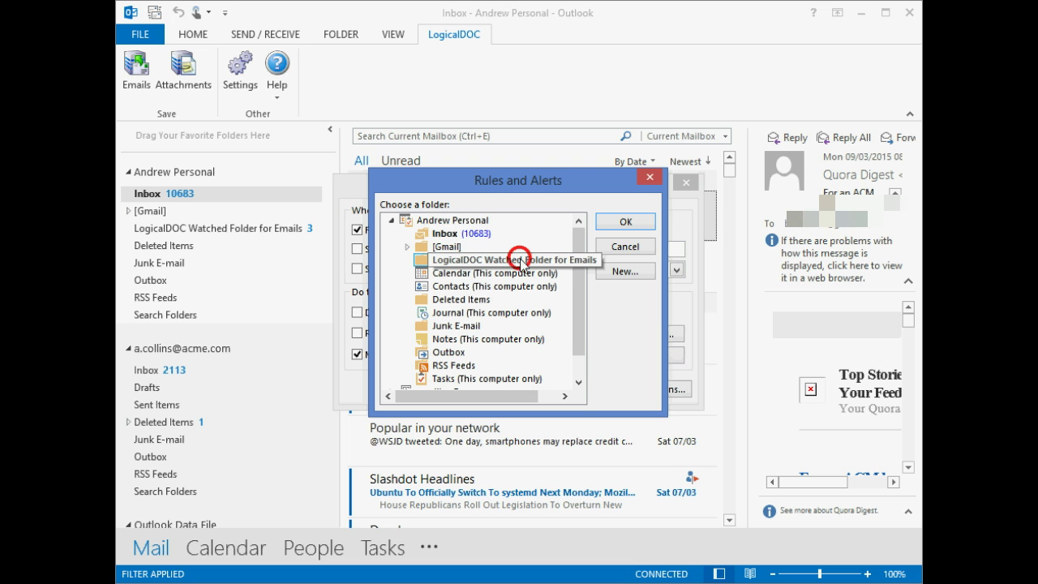
click(609, 223)
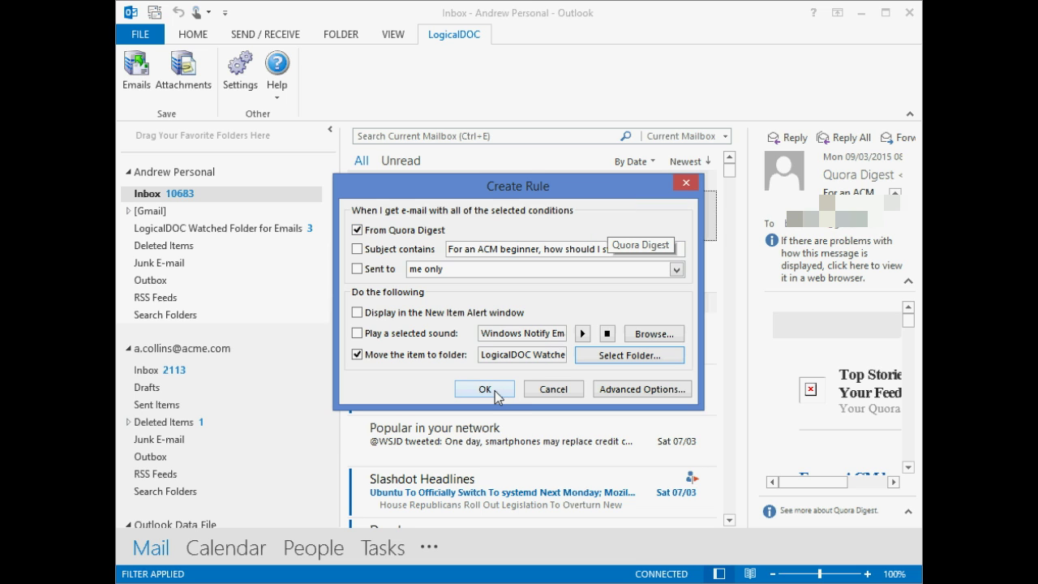
click(495, 390)
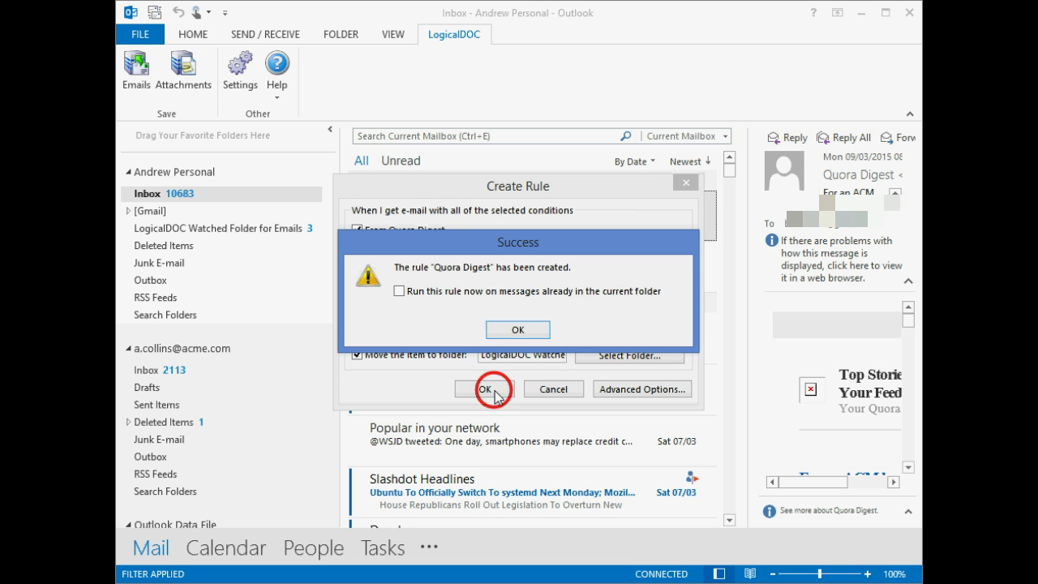
Run the new Quora Digest rule on messages already in the Inbox, stopping the run partway
click(498, 294)
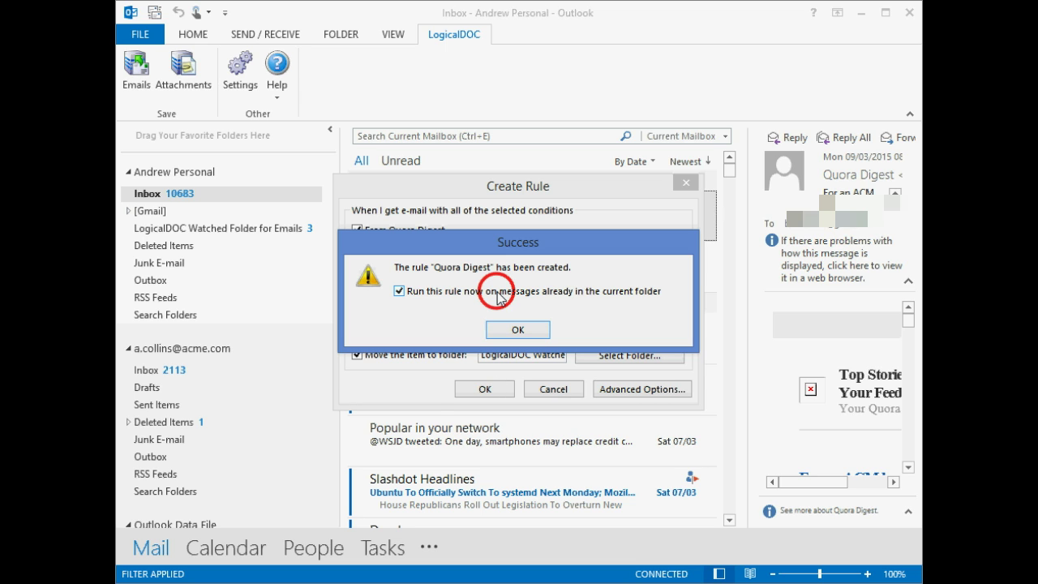
click(516, 330)
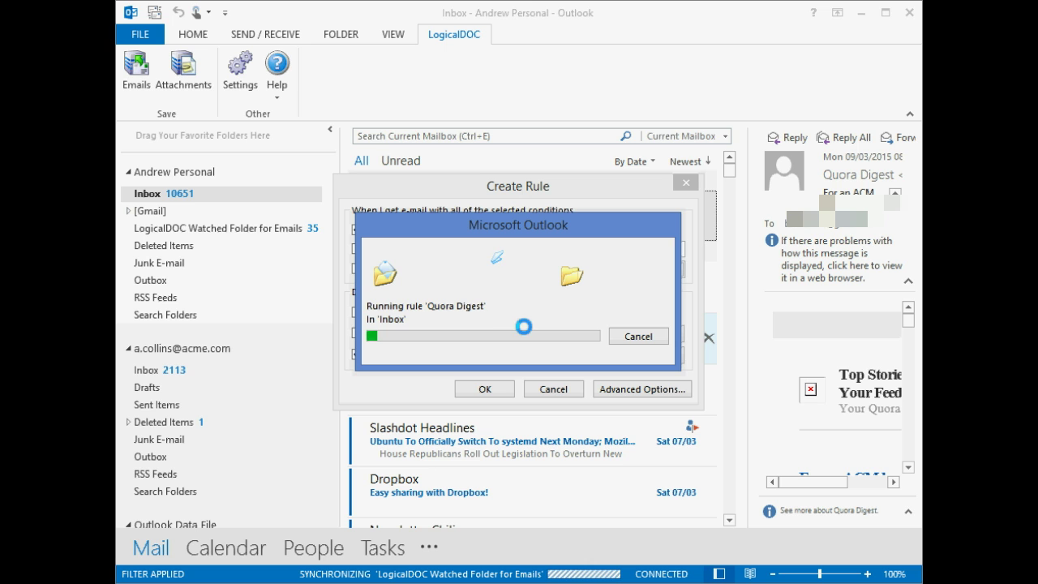
click(625, 336)
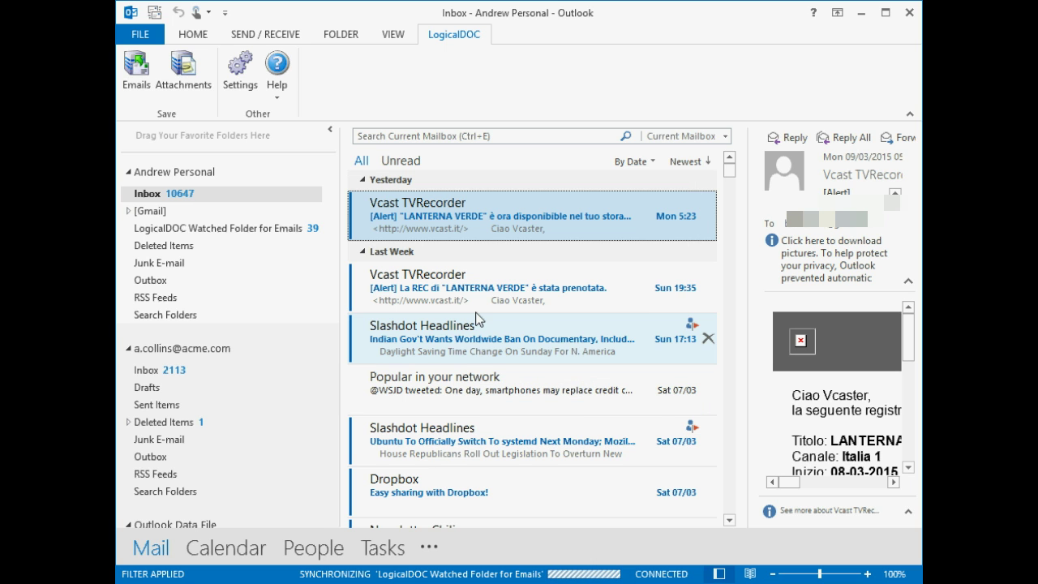
Look through the messages in LogicalDOC Watched Folder for Emails
click(290, 230)
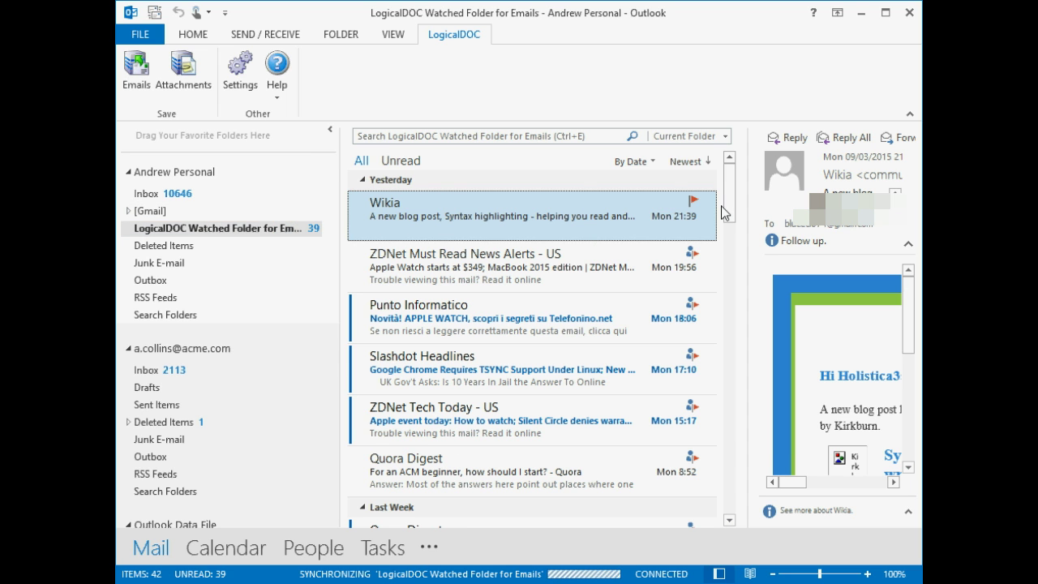
drag(725, 199, 717, 353)
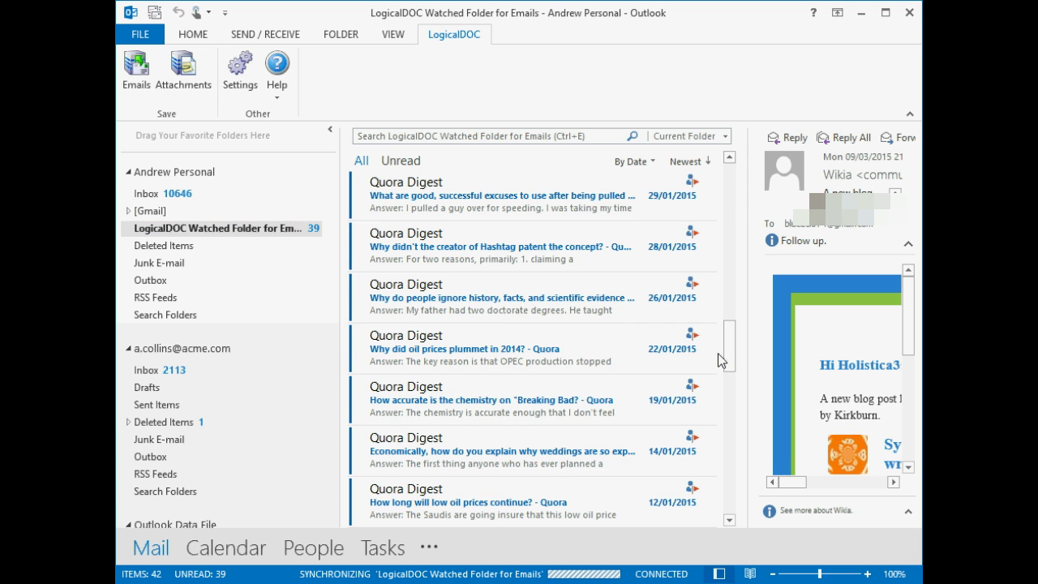
Review the import activity log of LogicalDOC Watched Folder for Emails through its last imported message and close the log
right_click(279, 231)
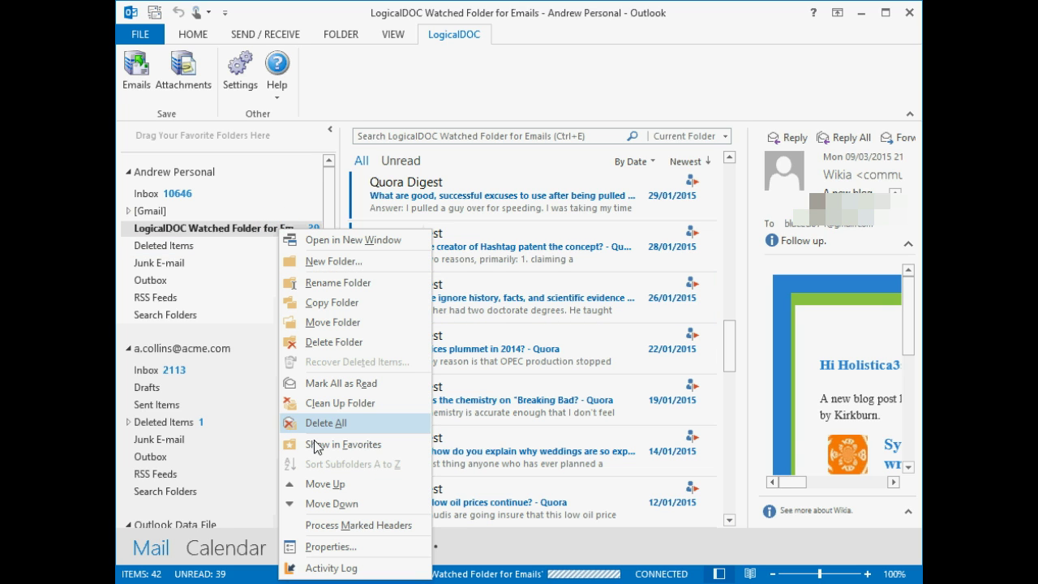
click(330, 568)
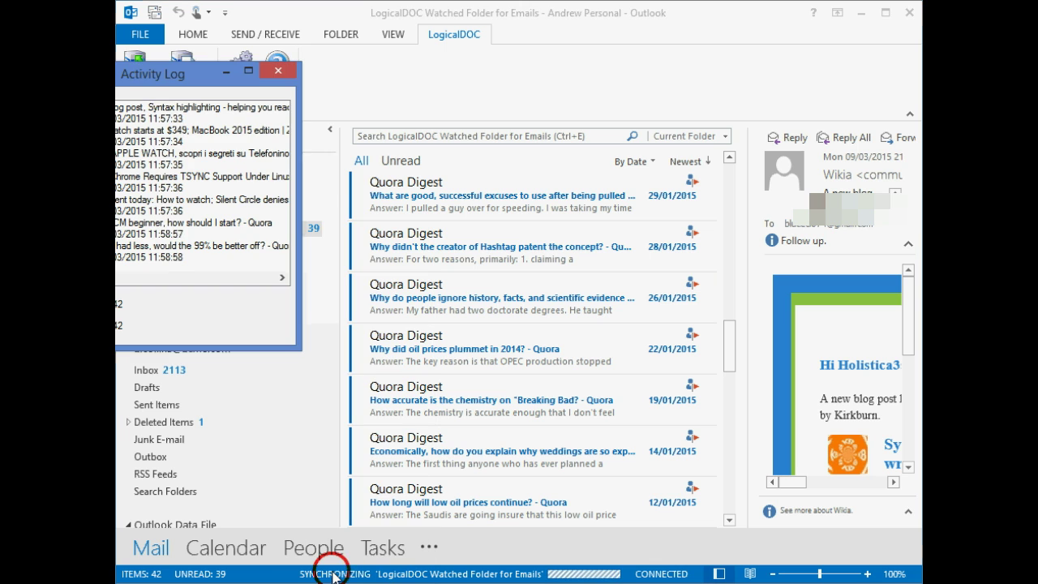
drag(192, 73, 375, 161)
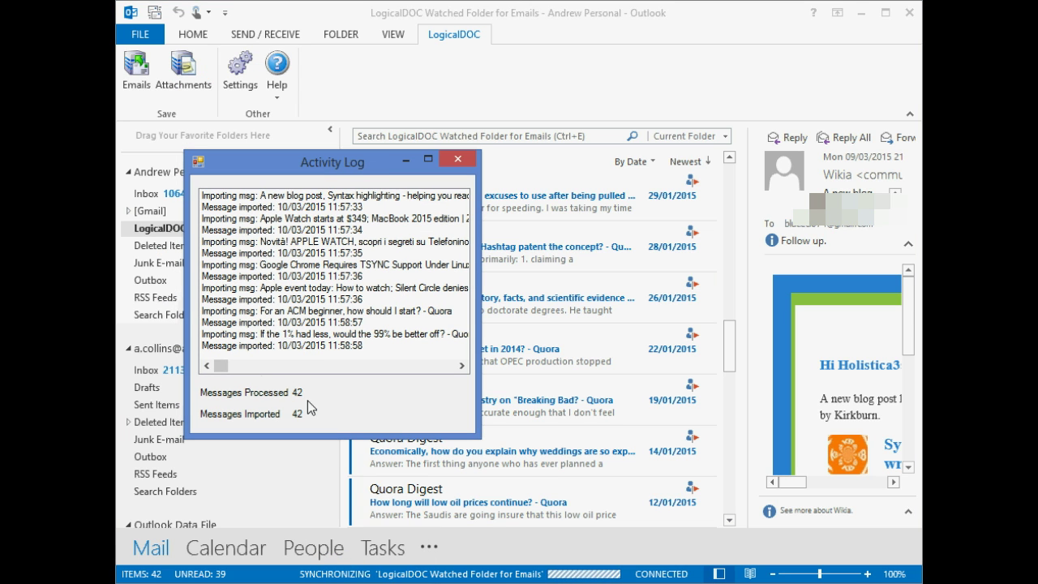
click(224, 365)
drag(224, 366, 447, 366)
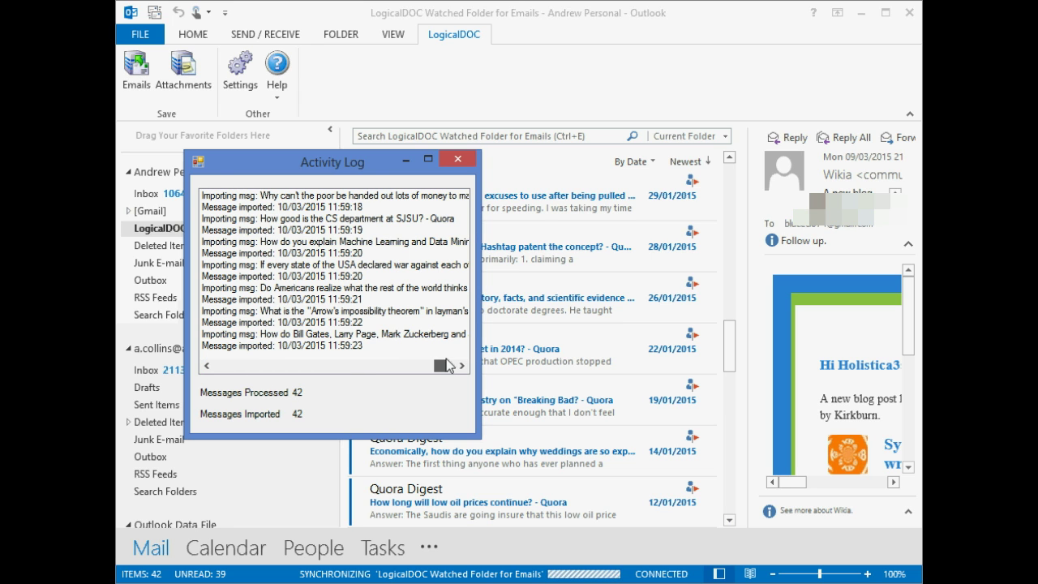
click(364, 334)
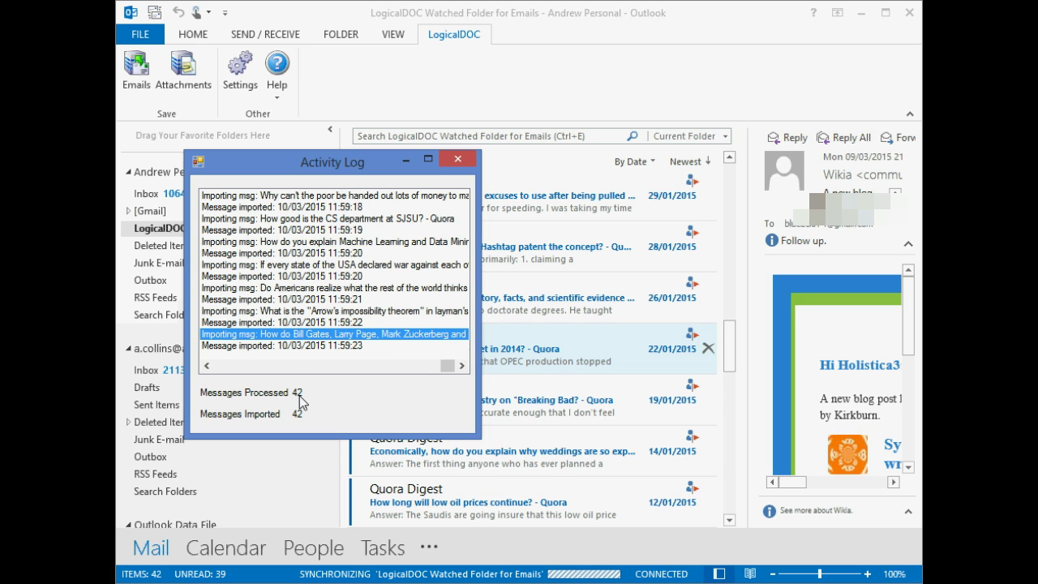
click(454, 160)
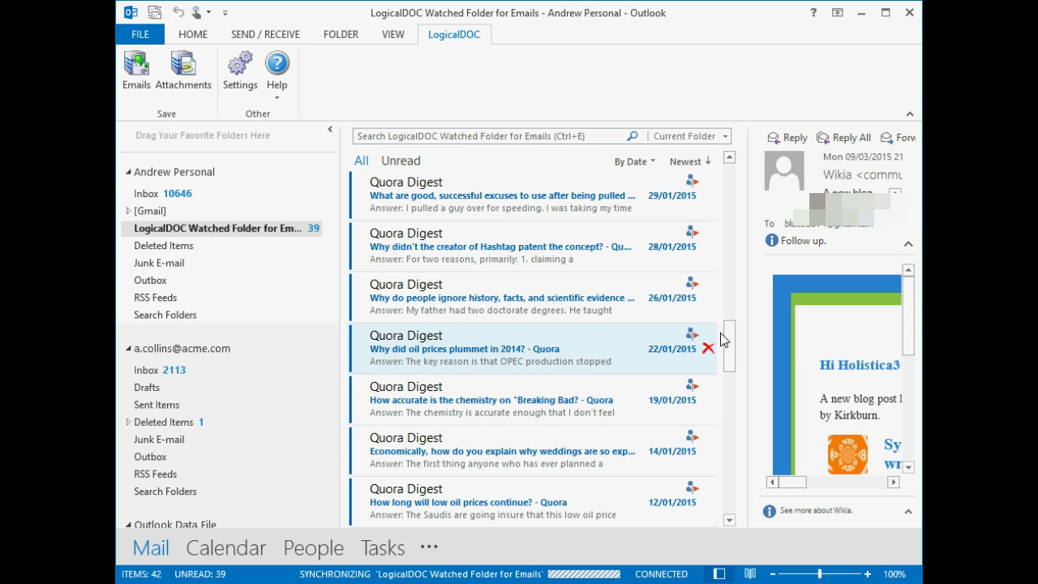
Preview the oldest Quora Digest message, dated 27/11/2014, at the end of LogicalDOC Watched Folder for Emails
click(731, 340)
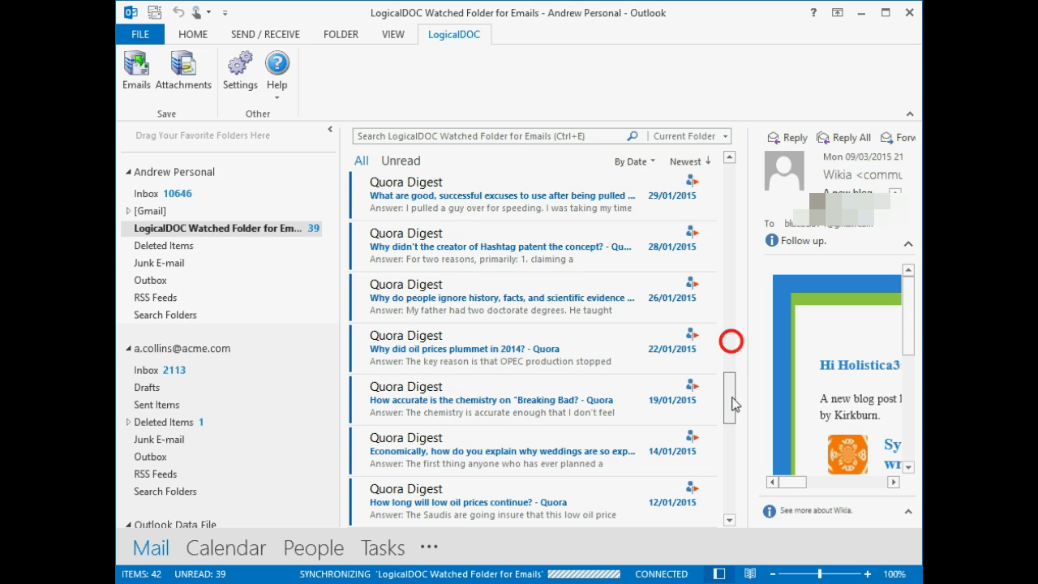
click(727, 497)
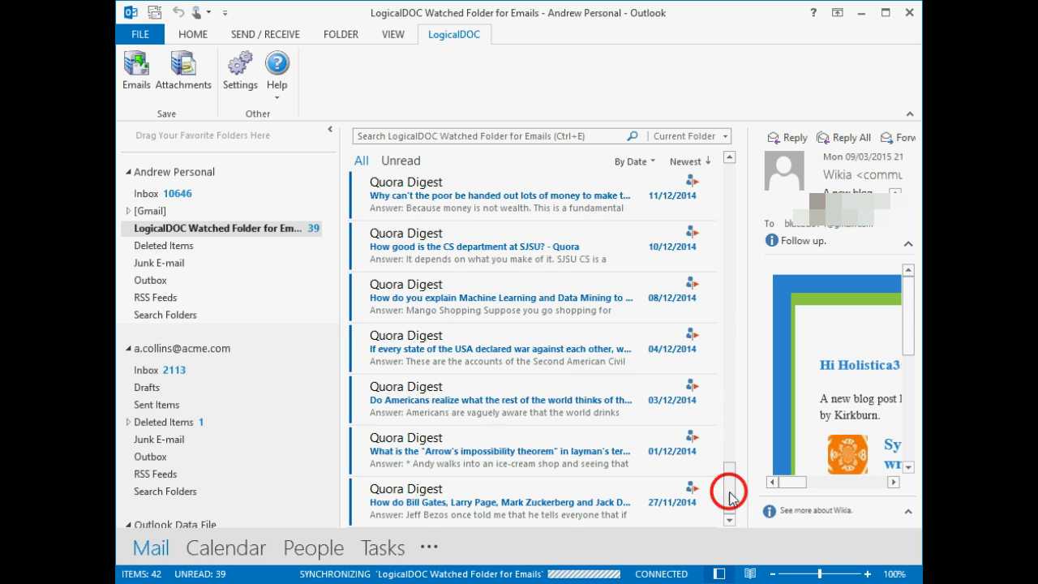
click(514, 503)
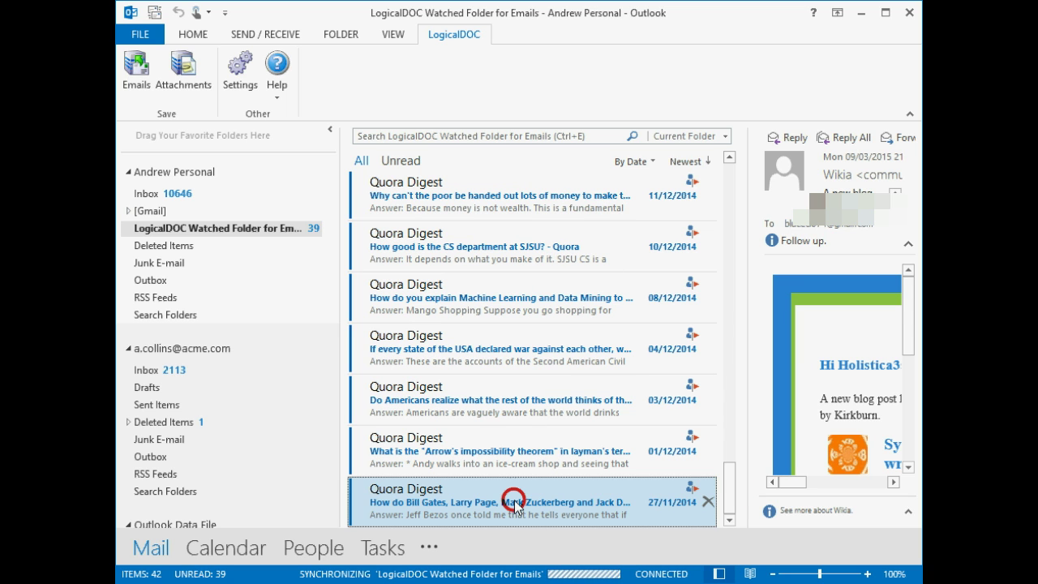
click(514, 503)
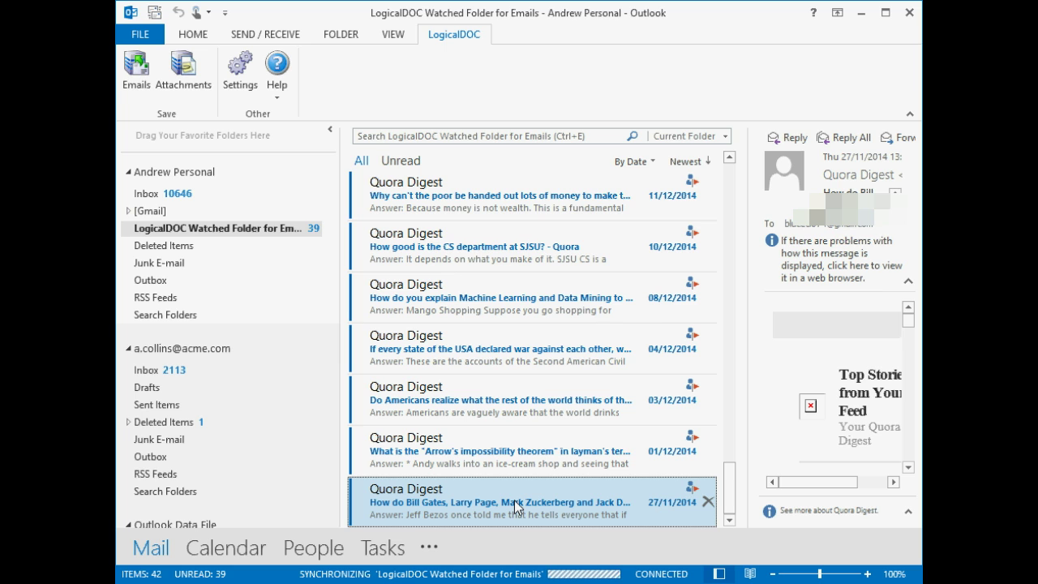
click(454, 497)
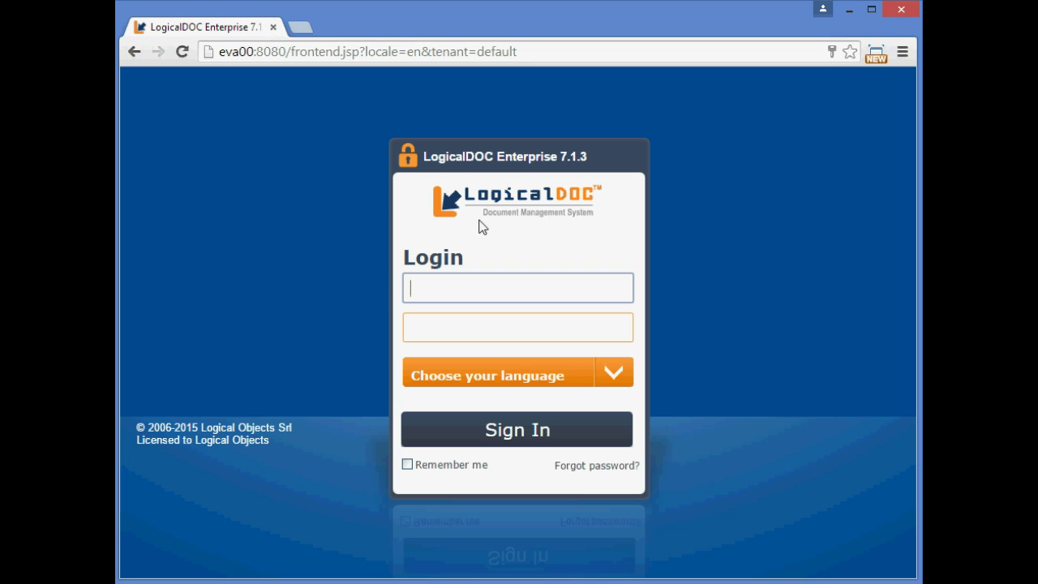
Switch to LogicalDOC Enterprise in the browser, sign in as admin with the saved password, and open LogicalDOC Watched Folder under Default
text(admin)
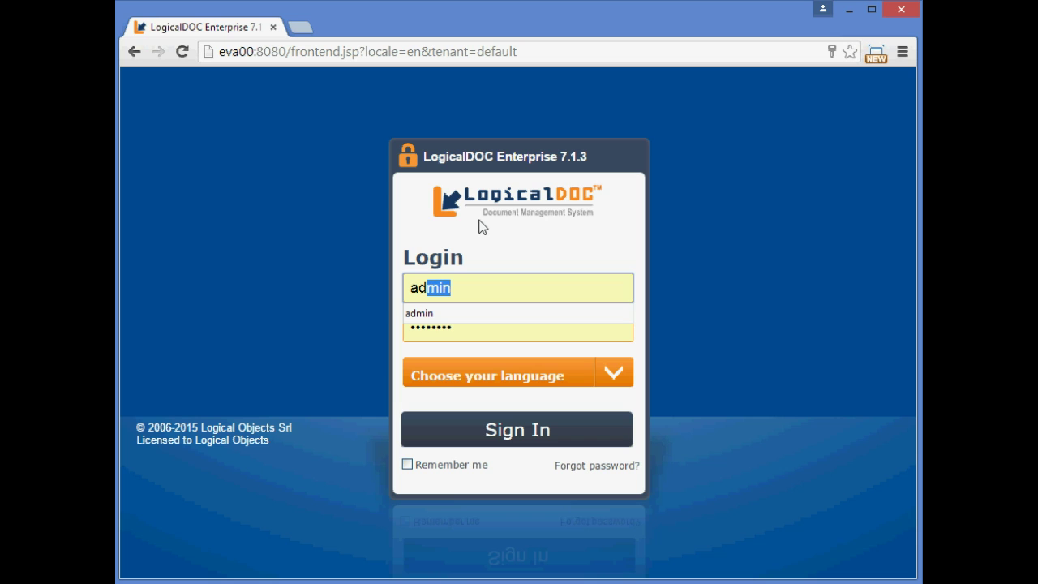
click(528, 431)
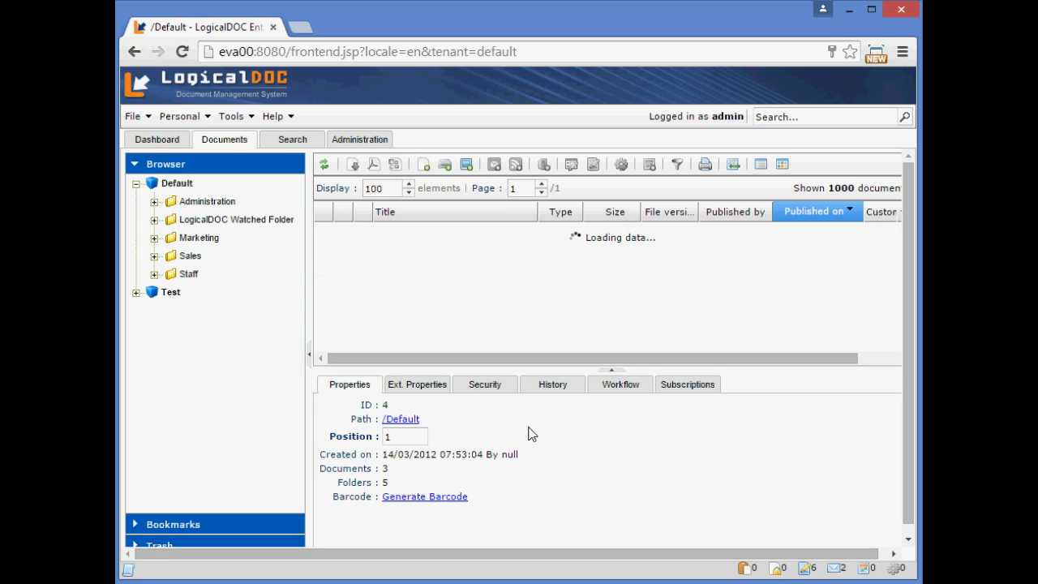
click(274, 225)
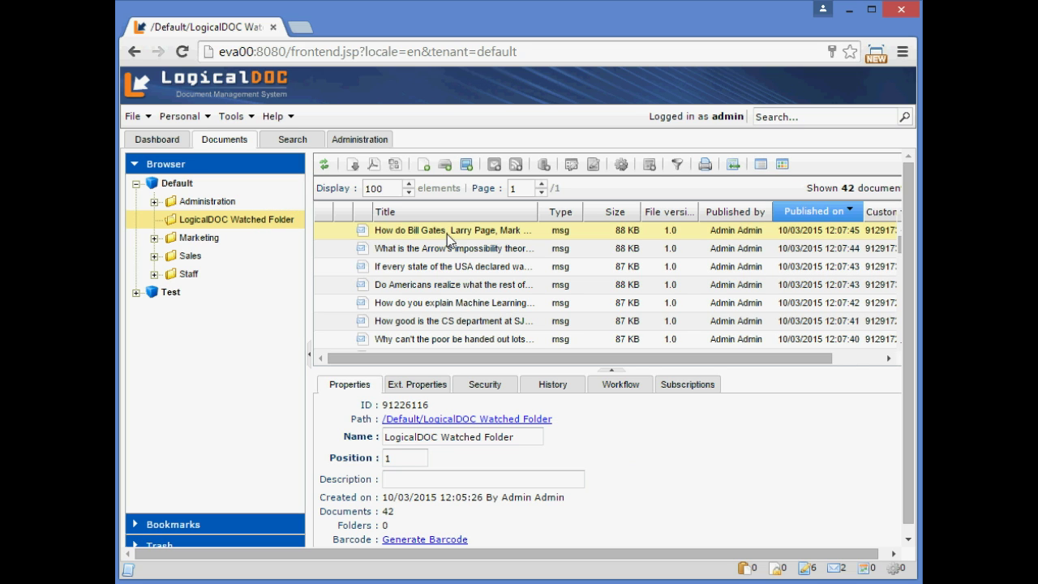
Examine the properties and extended properties of the imported email "If every state of the USA declared war against each other"
click(476, 274)
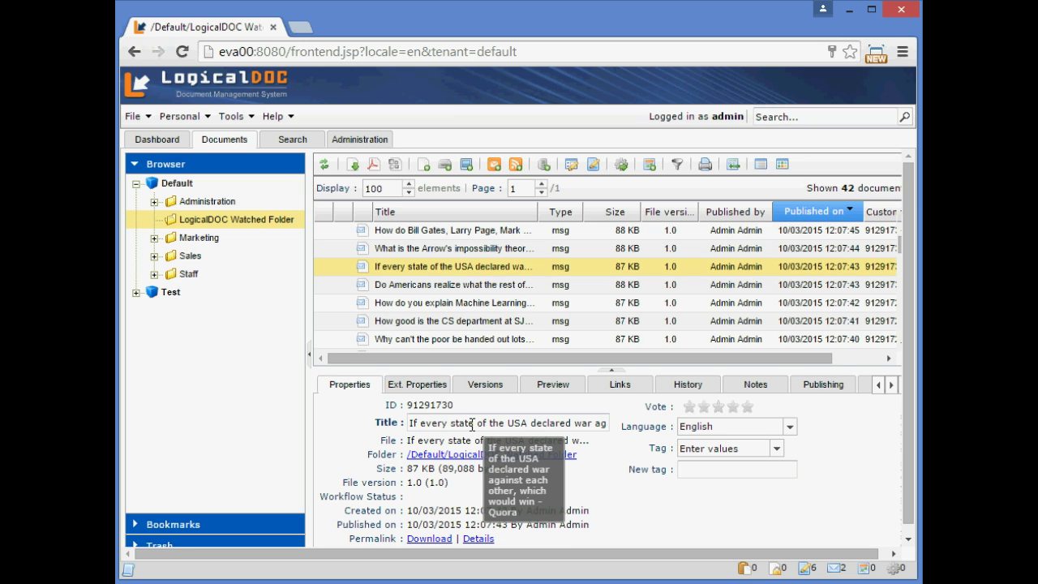
click(425, 388)
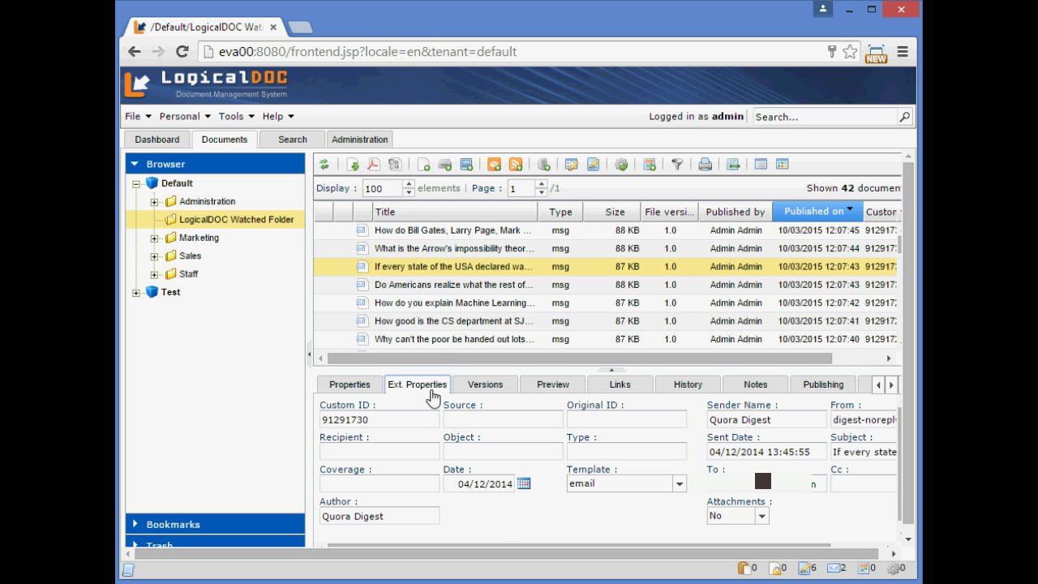
click(510, 551)
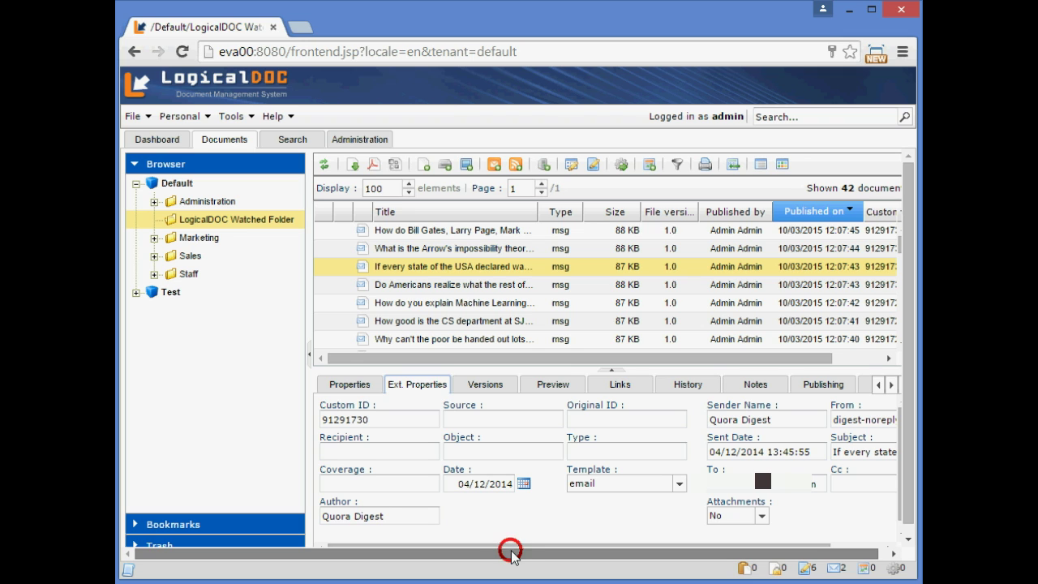